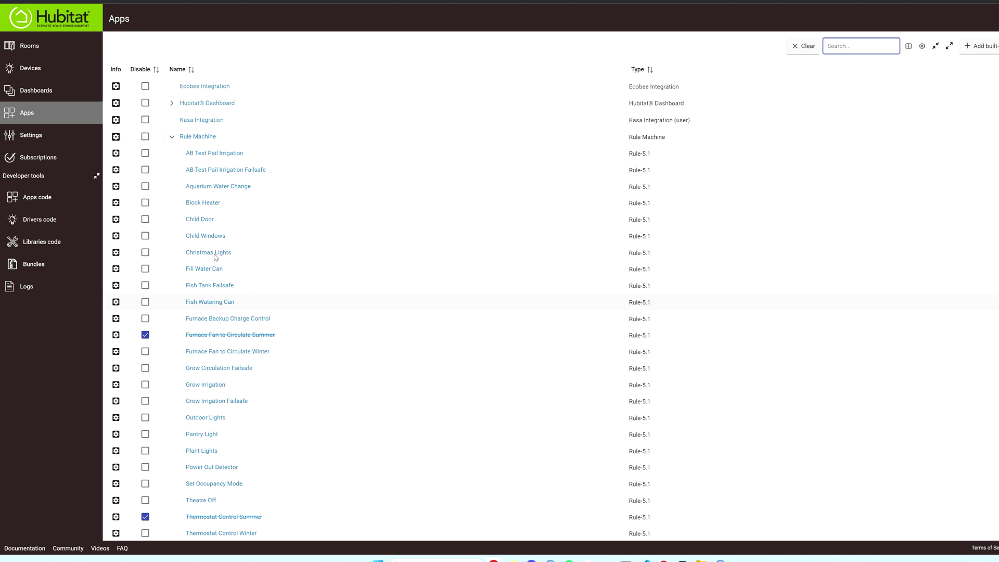
In Rule Machine, create a new rule named 'test power out'.
left_click(202, 136)
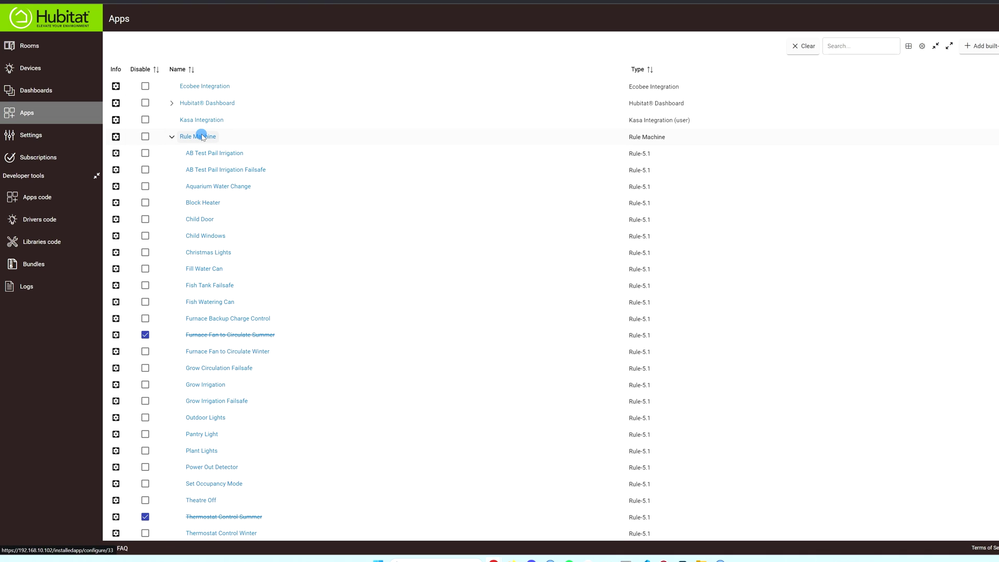
left_click(314, 101)
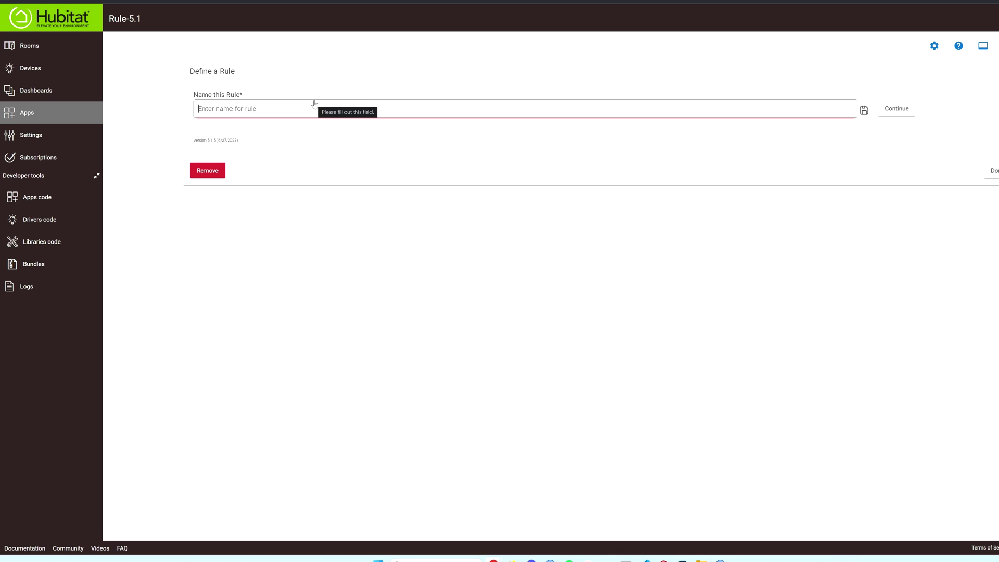
type("test power out")
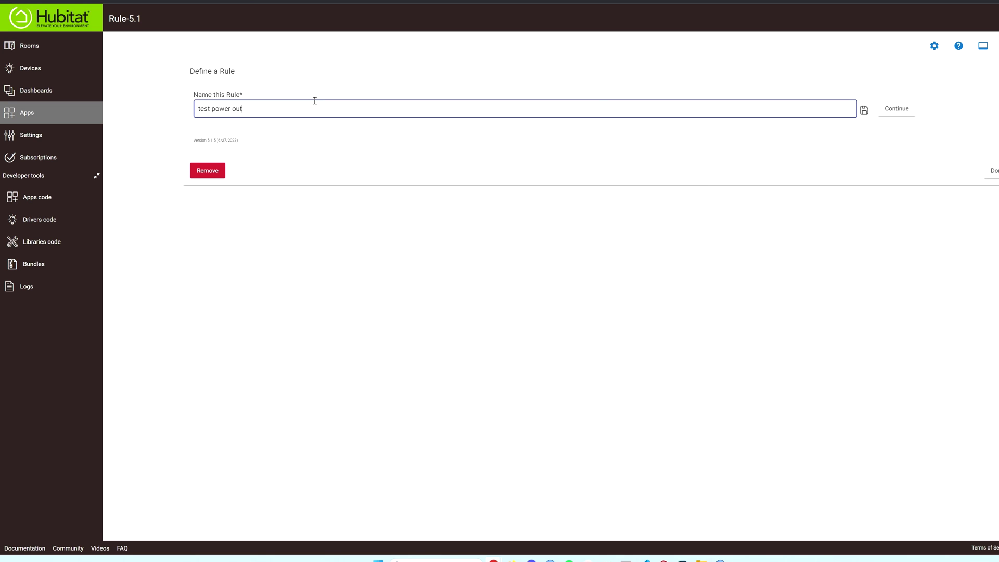
left_click(903, 109)
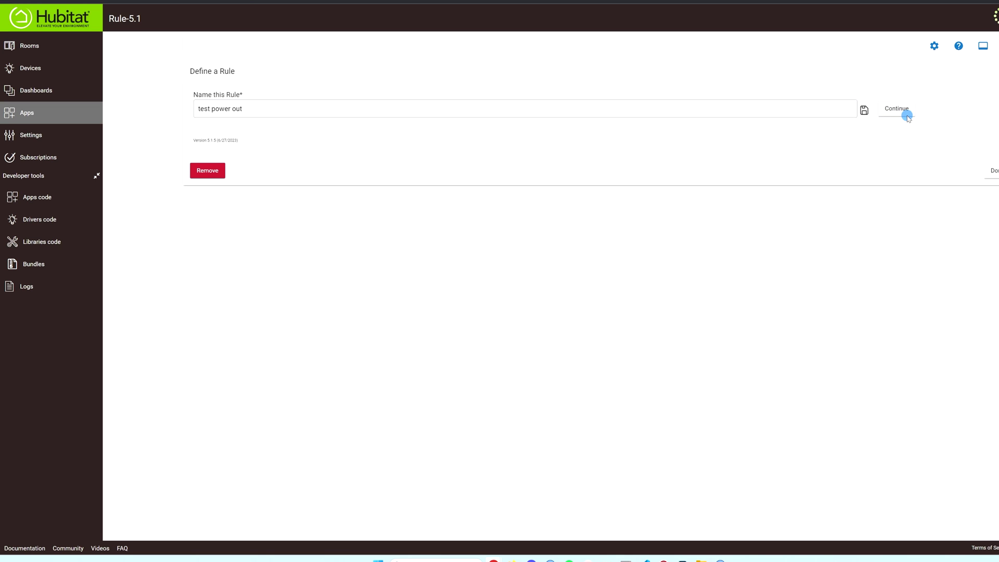
Add a Periodic Schedule trigger that fires at minute 10.
left_click(315, 161)
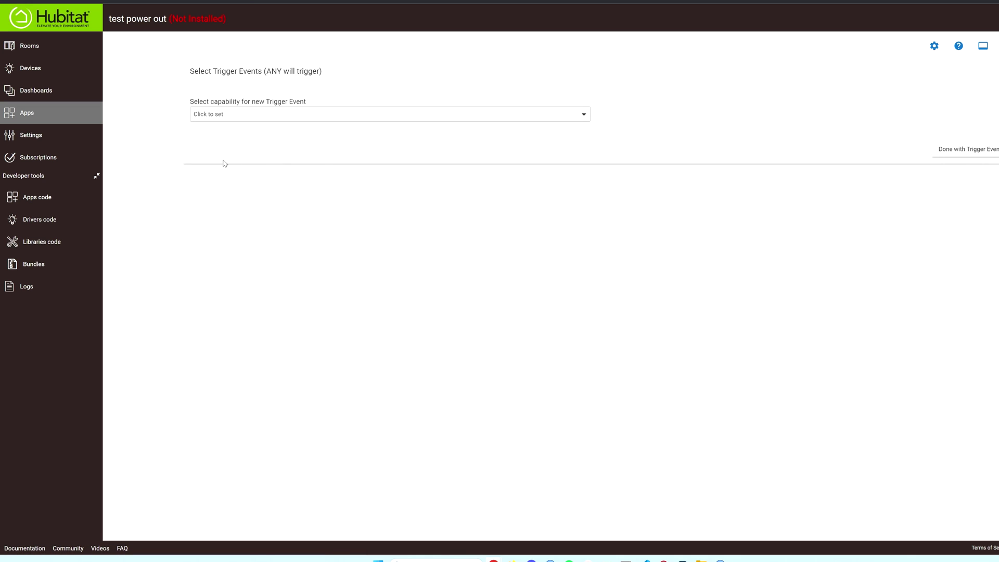
left_click(283, 114)
scroll(267, 297, "down", 3)
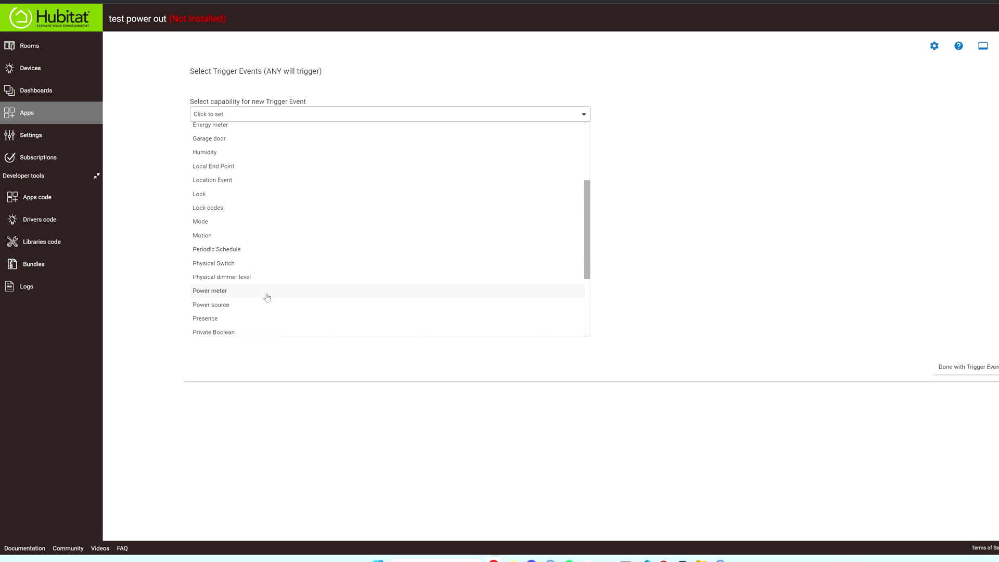
left_click(266, 252)
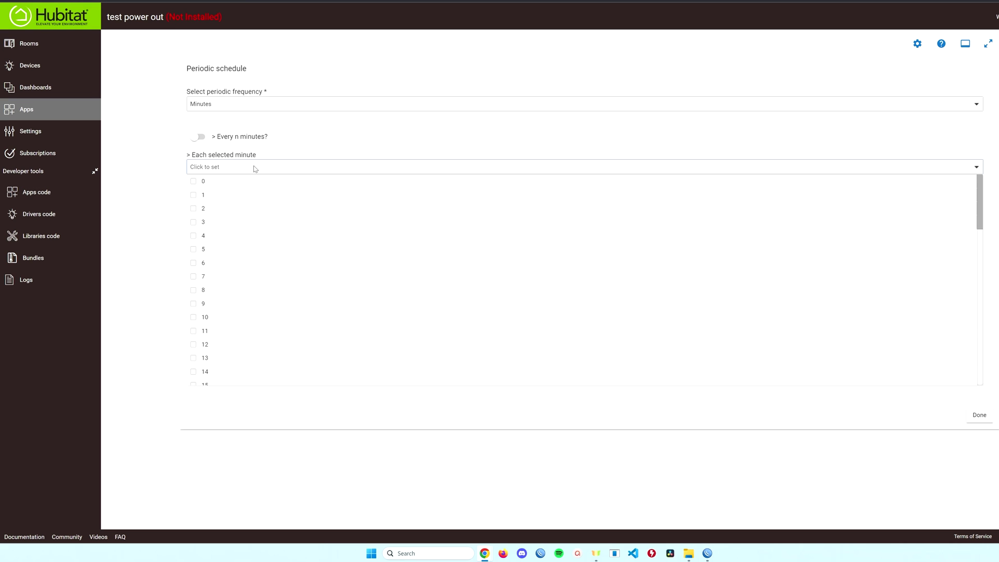
left_click(203, 318)
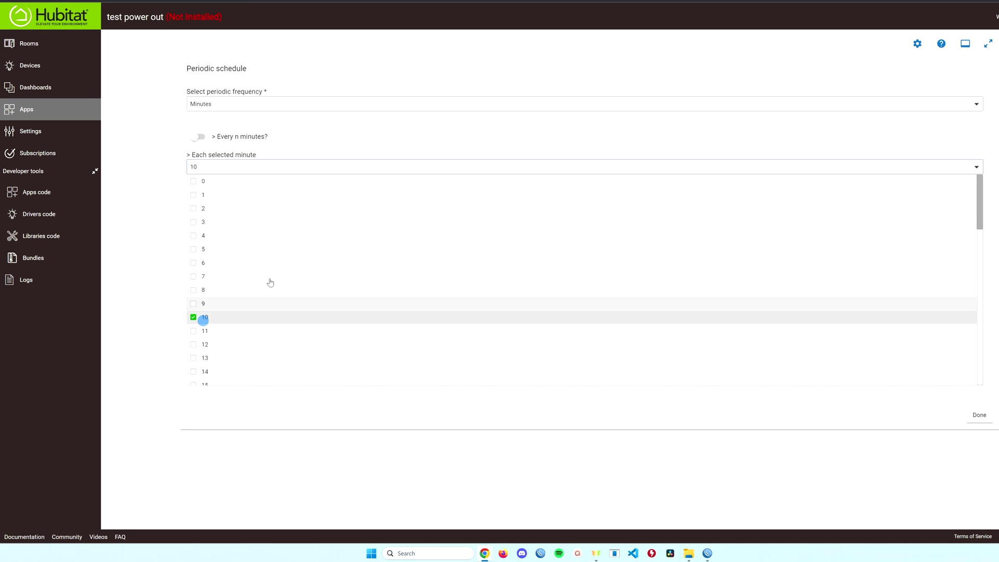
left_click(979, 415)
left_click(608, 169)
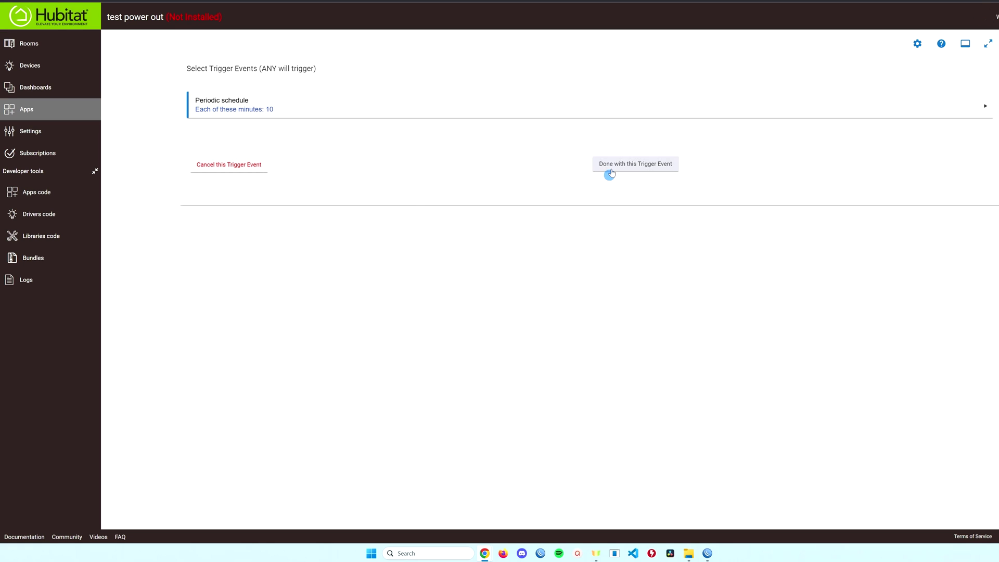
Add a Send Message action that pings IP address 192.168.10.30.
left_click(919, 255)
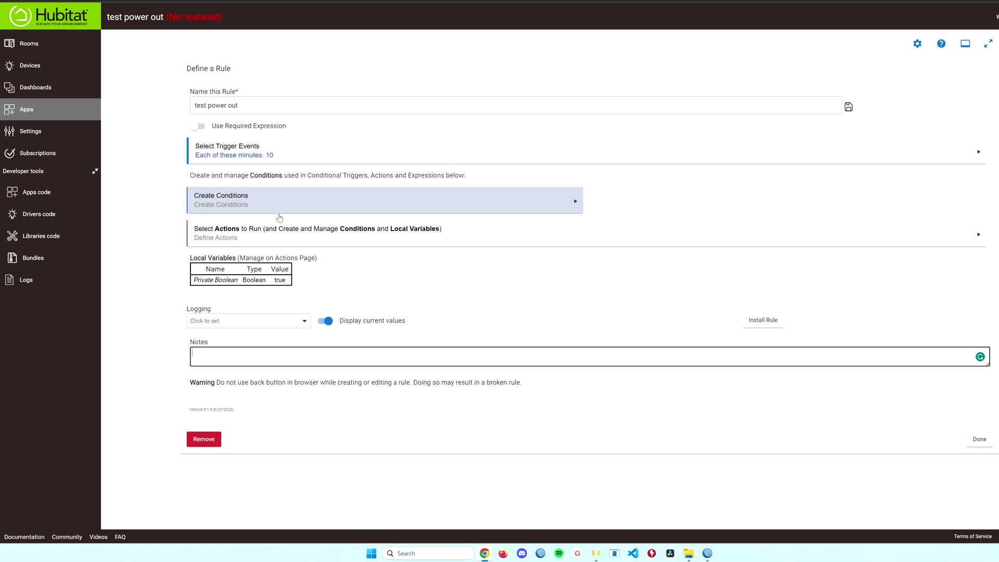
left_click(286, 224)
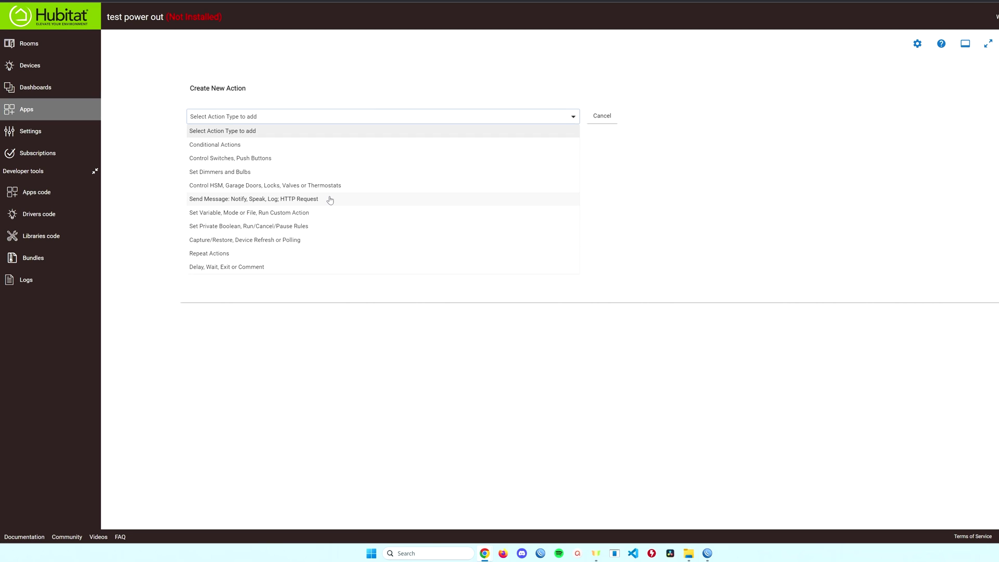
left_click(258, 199)
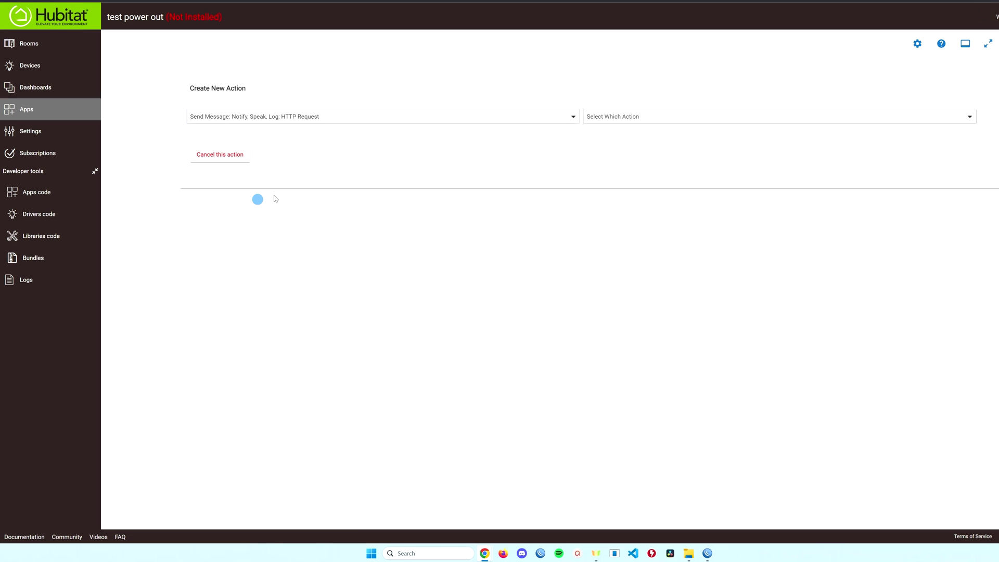
left_click(604, 119)
left_click(619, 201)
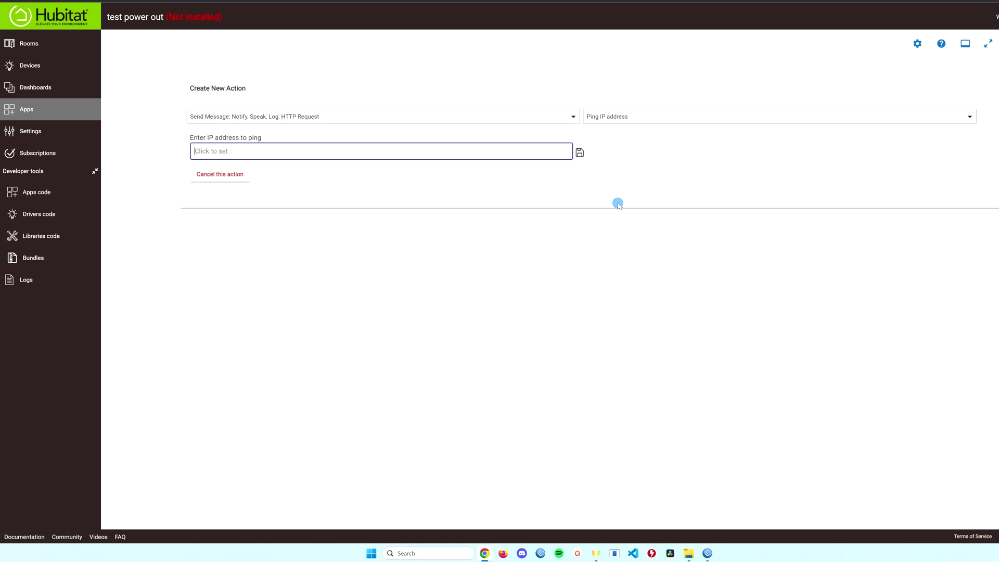
left_click(279, 150)
type("192.168.10.30")
left_click(417, 187)
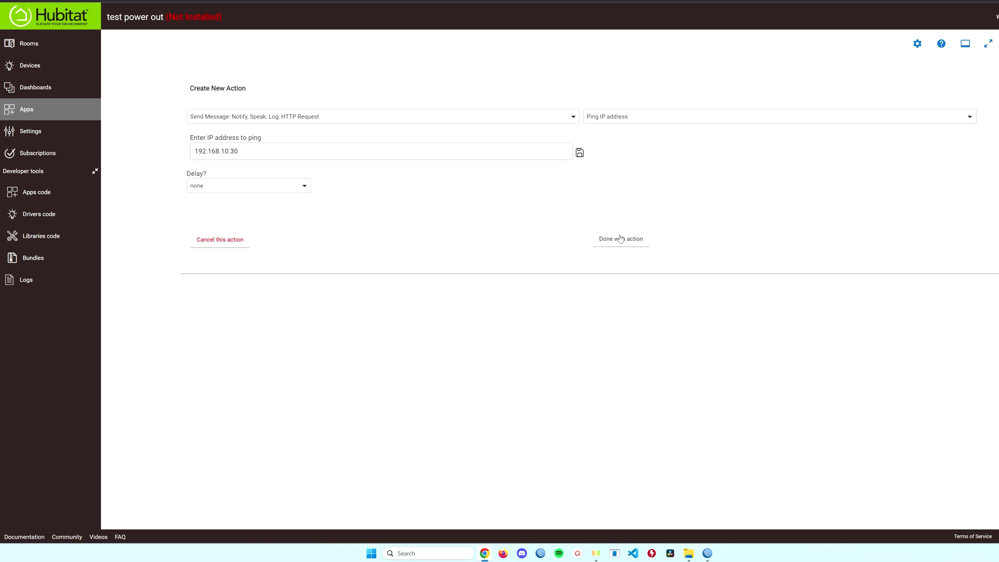
left_click(619, 237)
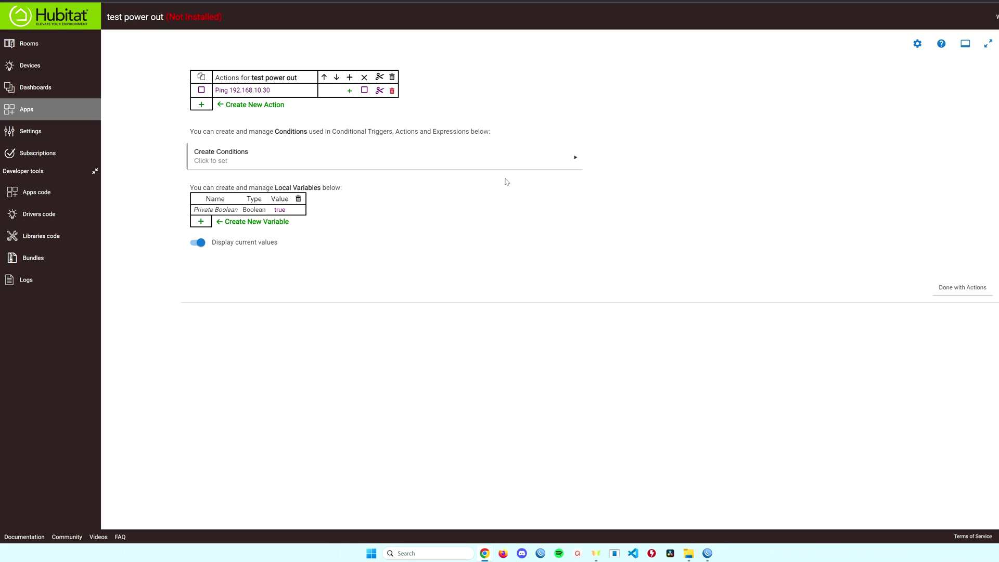
Install and update the 'test power out' rule, then run its actions to test the ping.
left_click(940, 287)
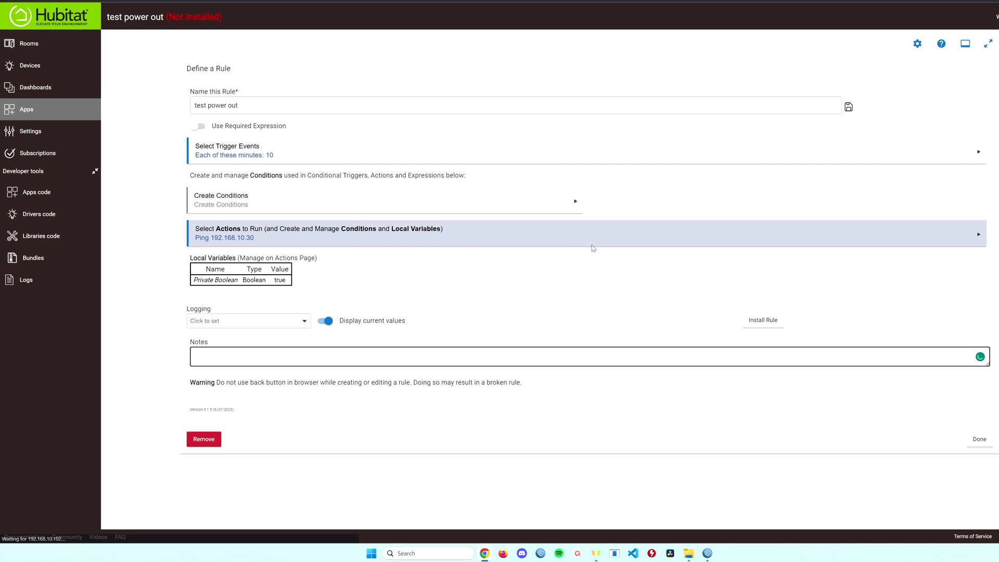
left_click(773, 329)
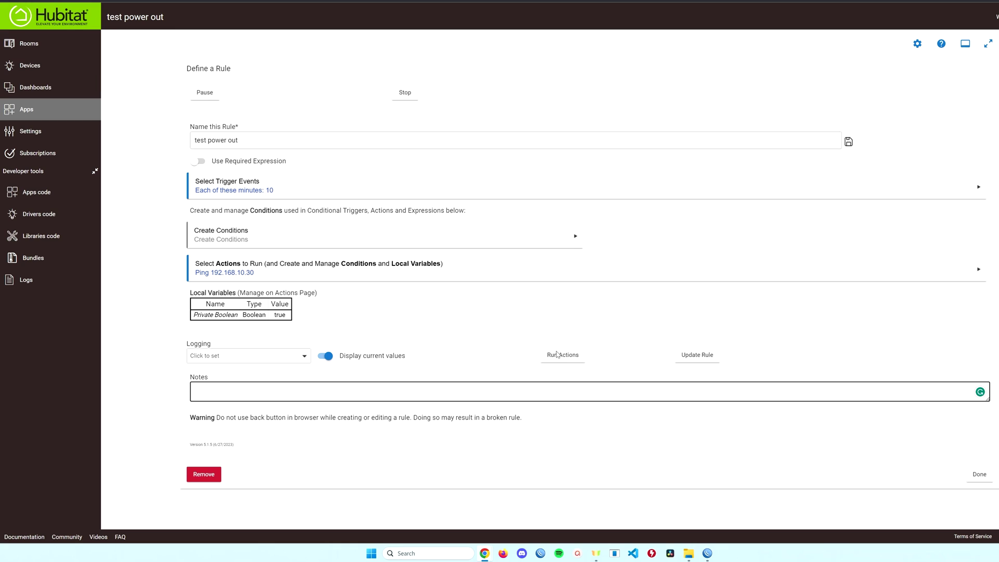
left_click(703, 358)
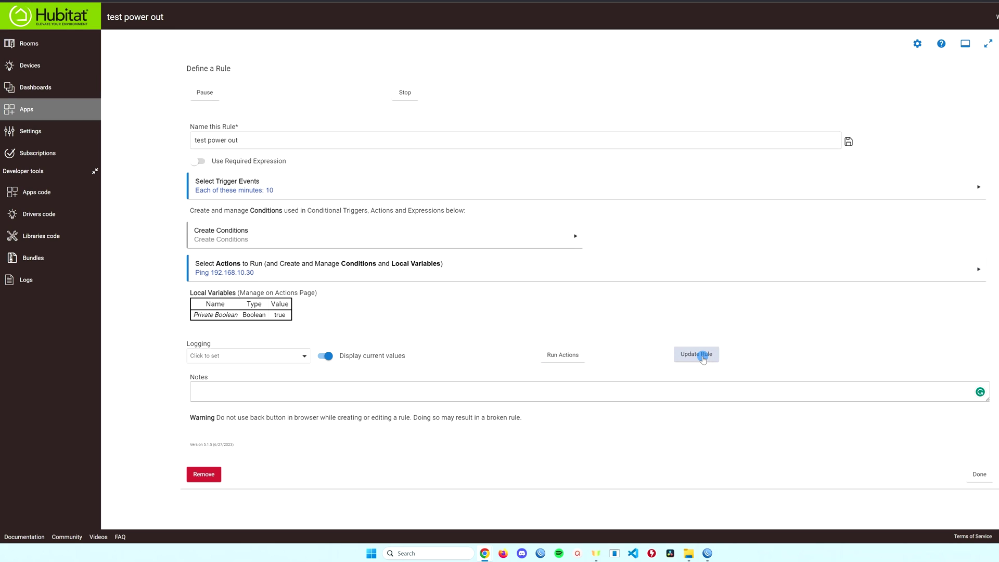
left_click(574, 353)
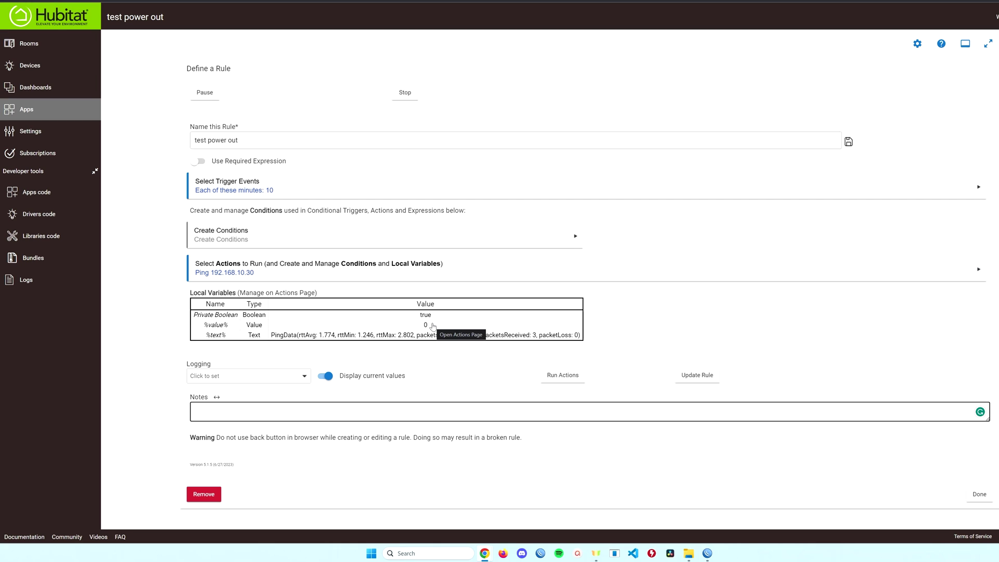
Create a local Number variable named ping with initial value 1.
left_click(433, 326)
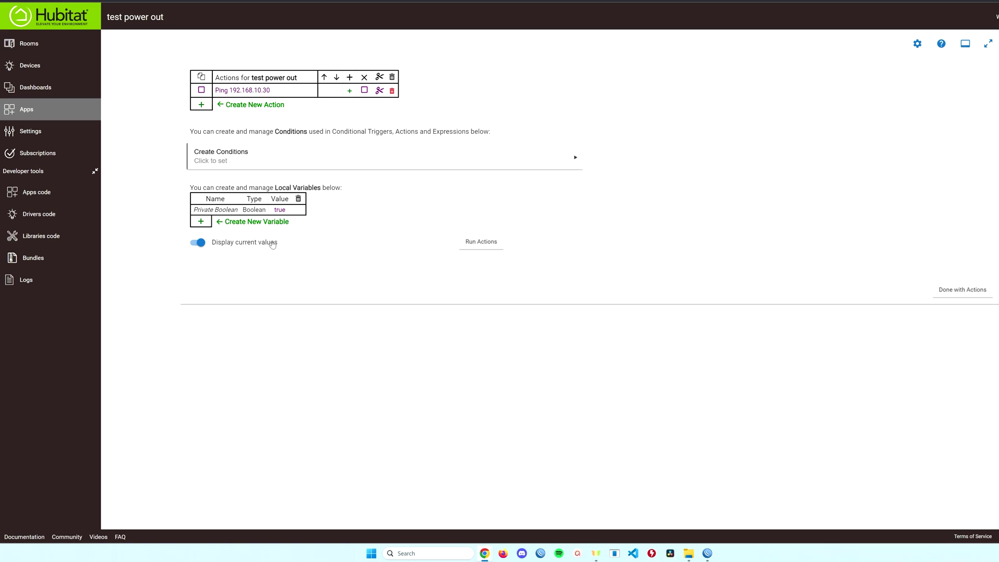
left_click(201, 222)
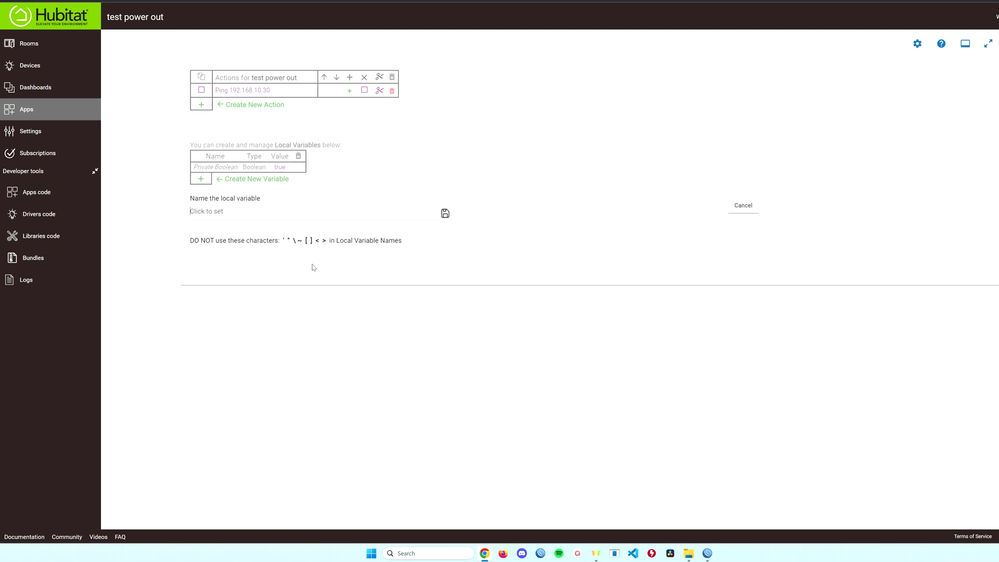
type("ping")
left_click(445, 214)
left_click(497, 219)
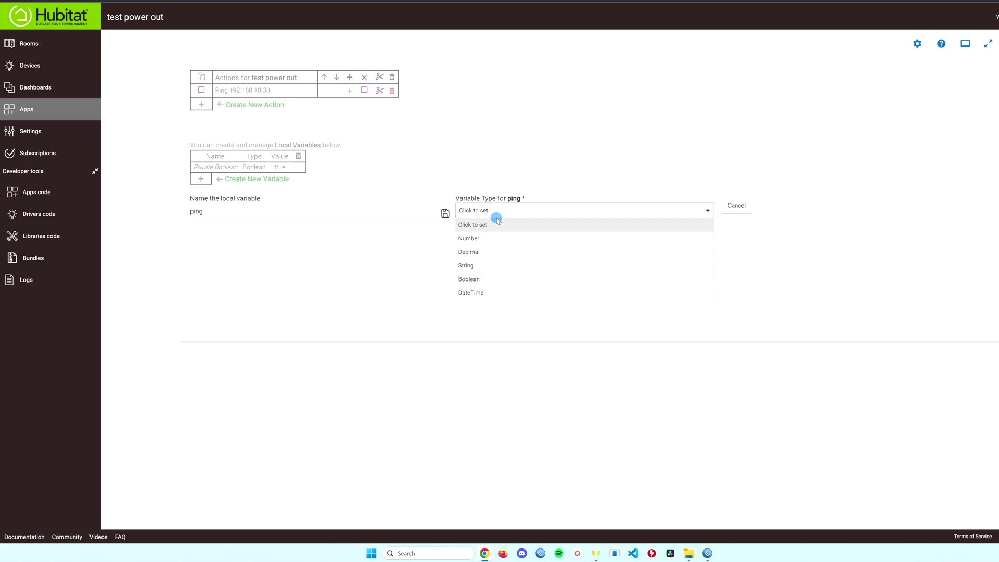
left_click(604, 206)
left_click(522, 238)
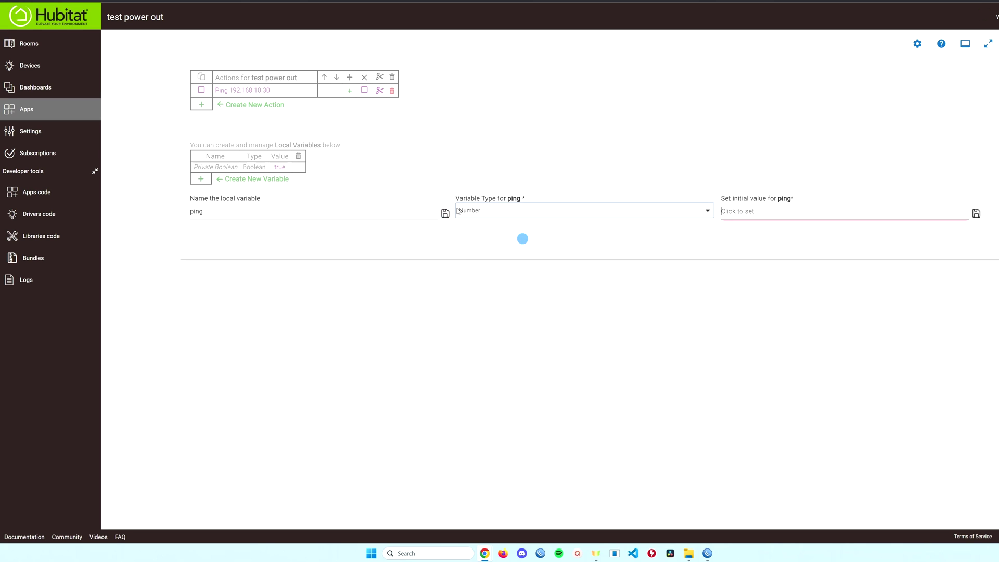
left_click(743, 211)
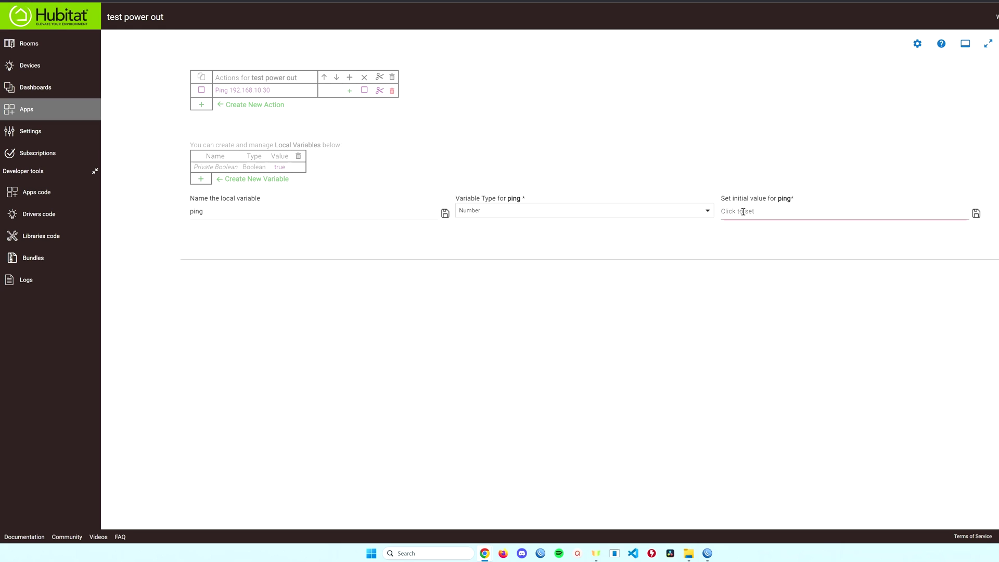
type("1")
left_click(817, 233)
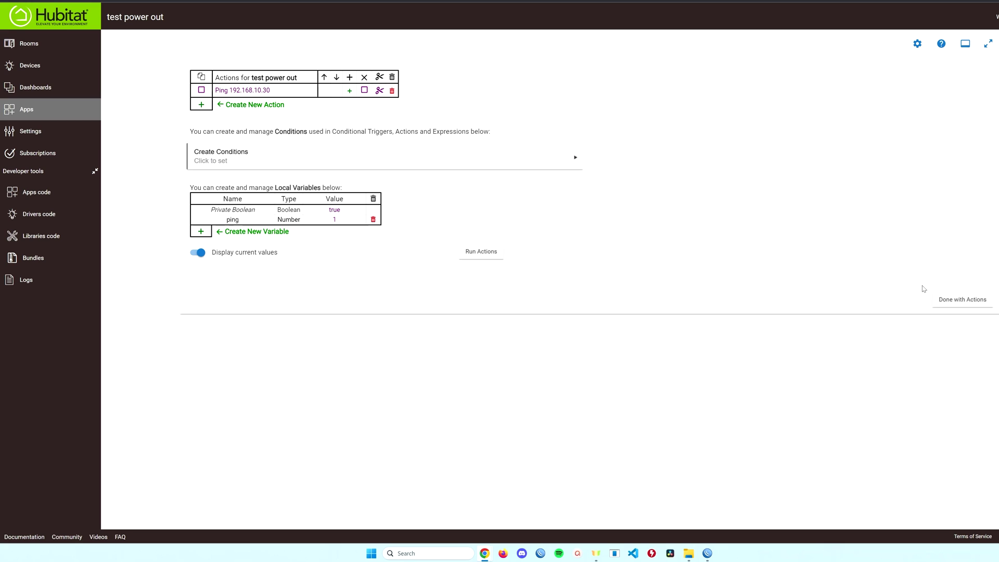
Start a new Set Variable action from the Set Variable, Mode or File category.
left_click(202, 105)
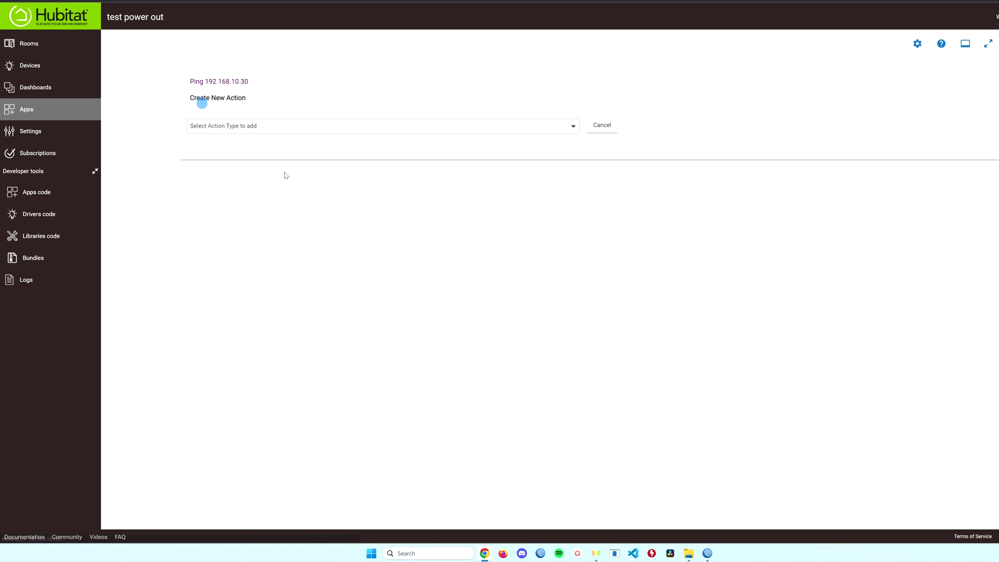
left_click(254, 131)
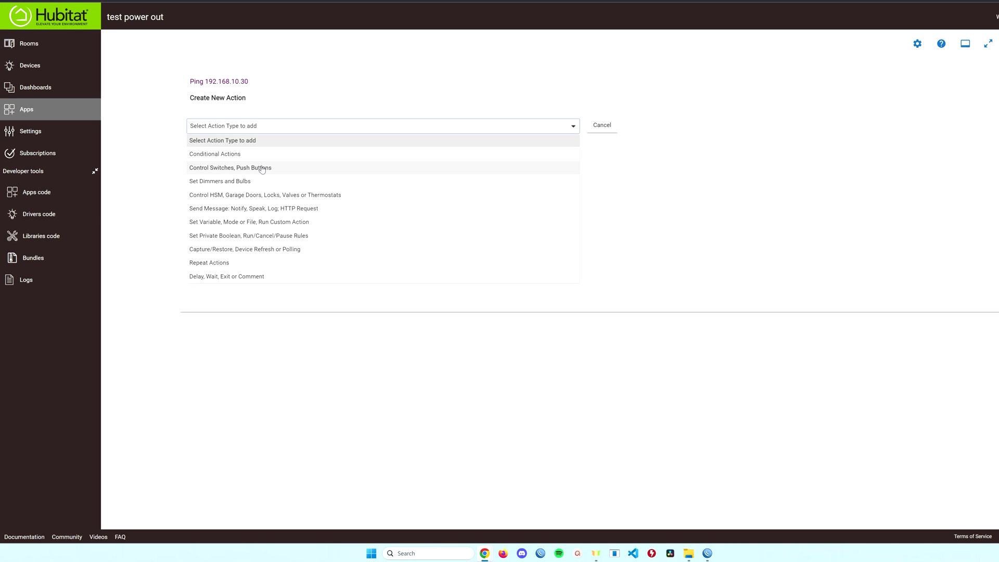
left_click(280, 221)
left_click(576, 126)
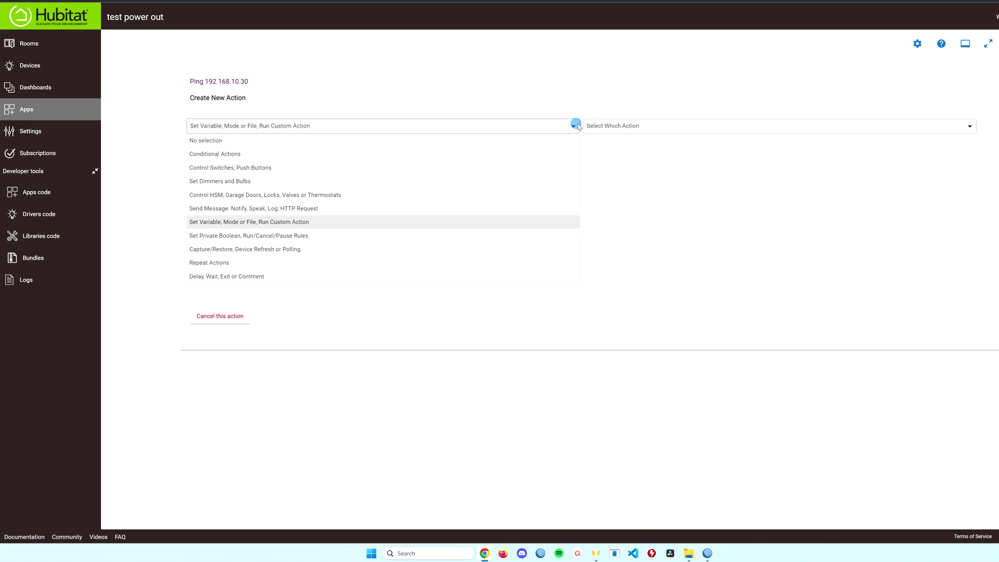
left_click(615, 127)
left_click(612, 127)
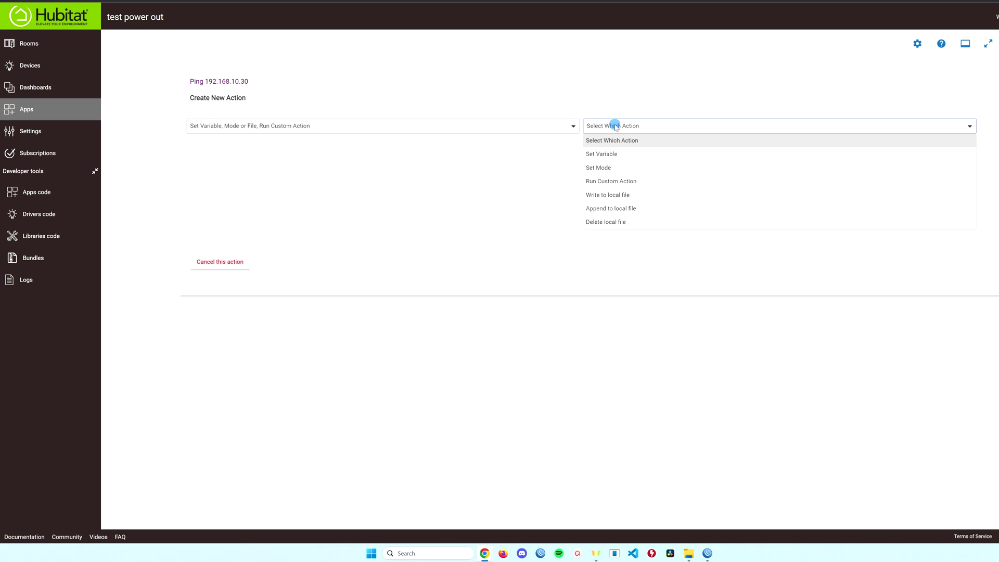
left_click(619, 154)
Set variable ping from the string %value%.
left_click(270, 156)
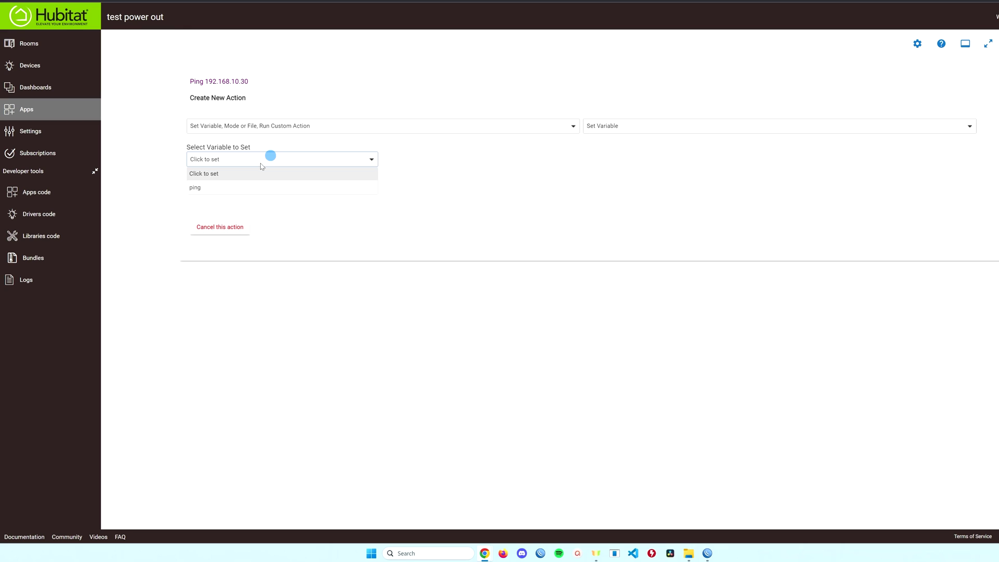
left_click(221, 187)
left_click(400, 160)
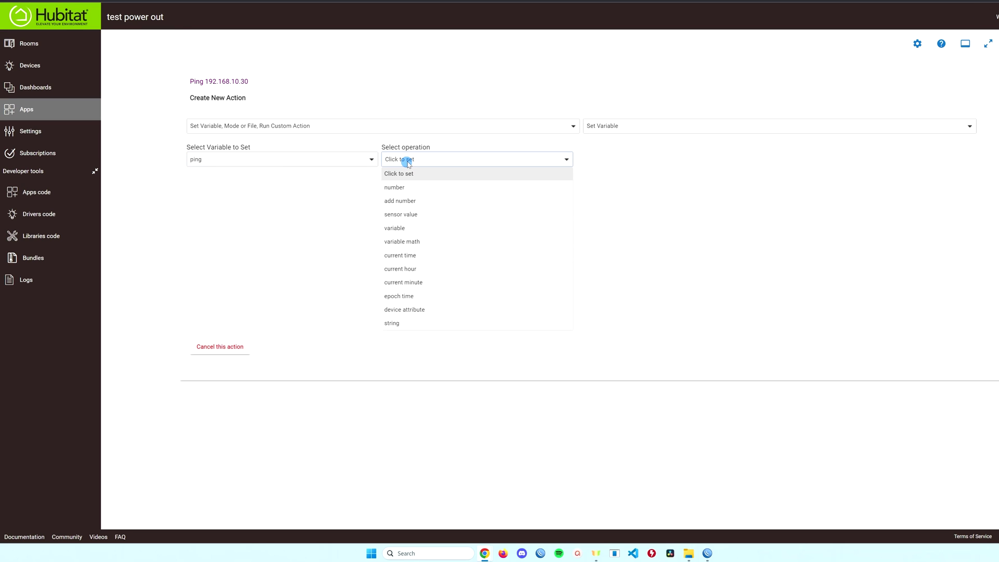
left_click(420, 324)
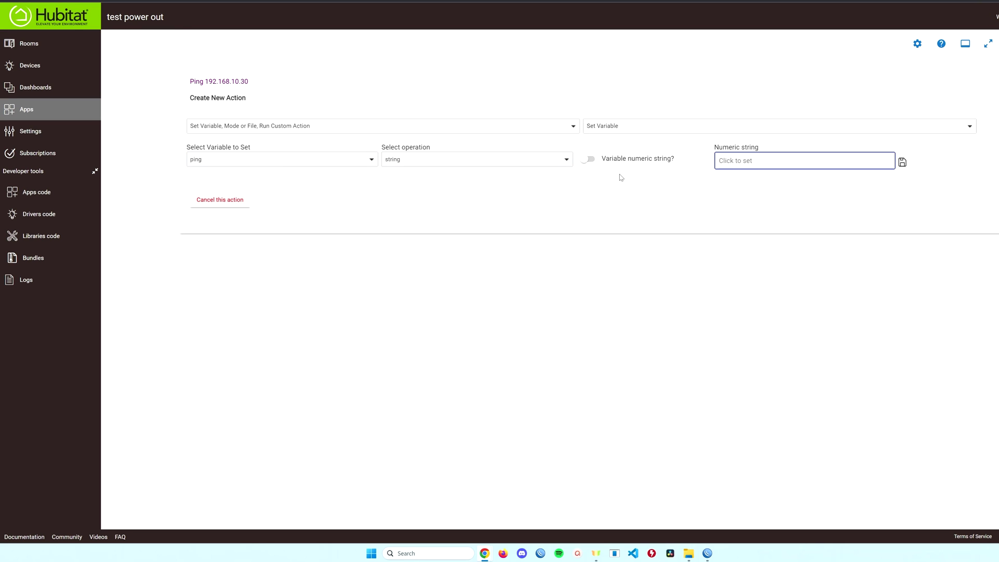
left_click(748, 166)
type("%value%")
left_click(902, 161)
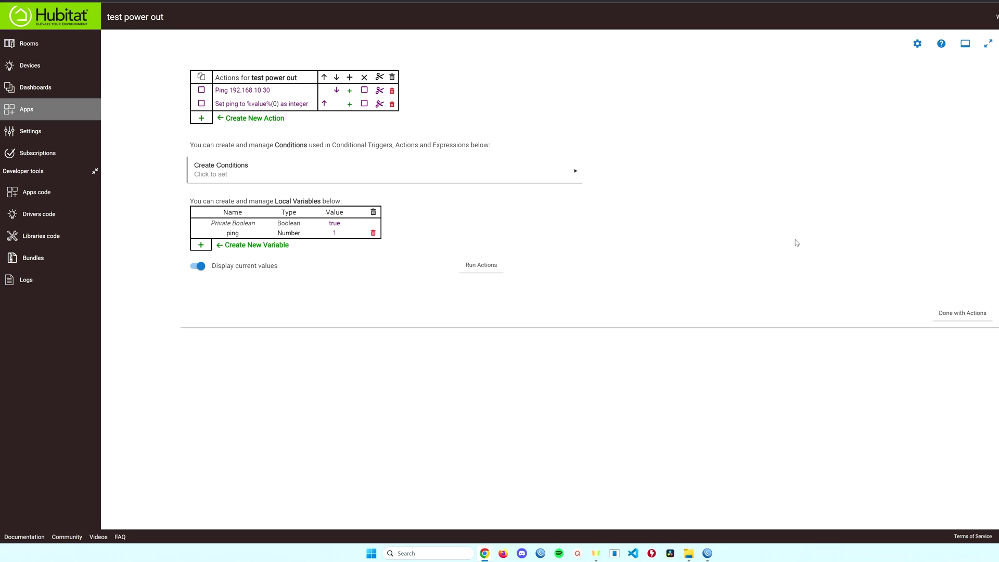
left_click(963, 313)
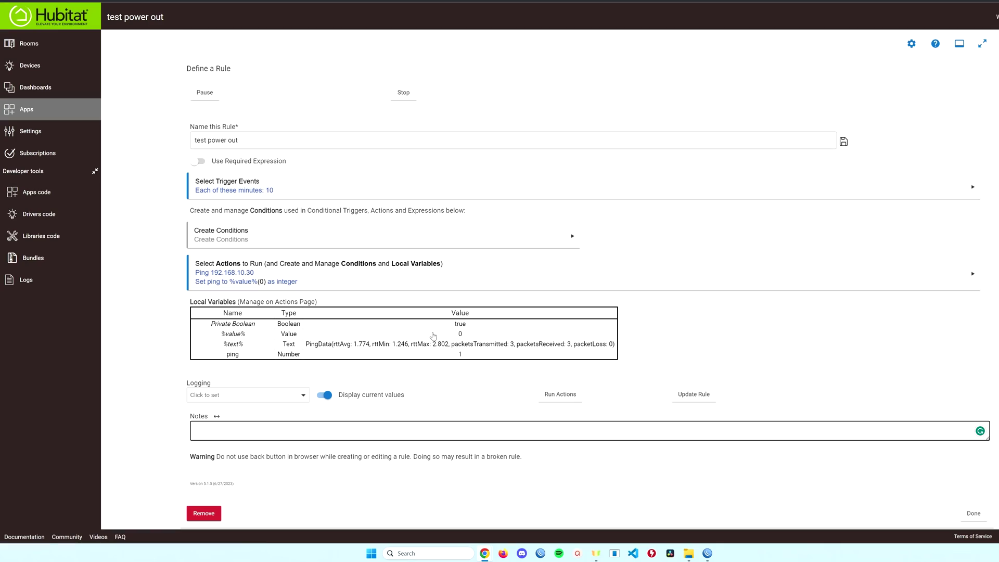
left_click(437, 276)
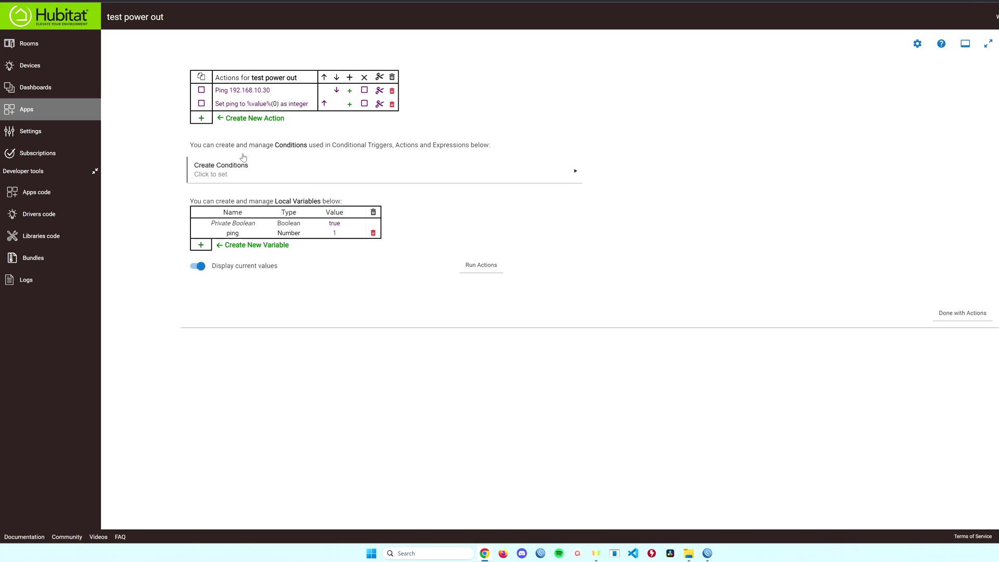
Begin a Conditional Actions IF Expression THEN action.
left_click(205, 119)
left_click(311, 134)
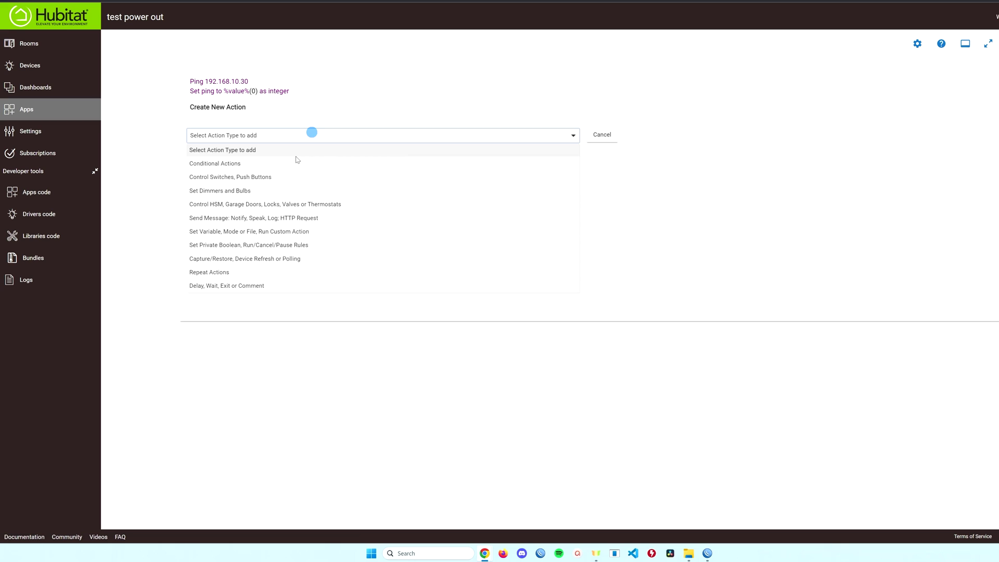
left_click(292, 163)
left_click(606, 135)
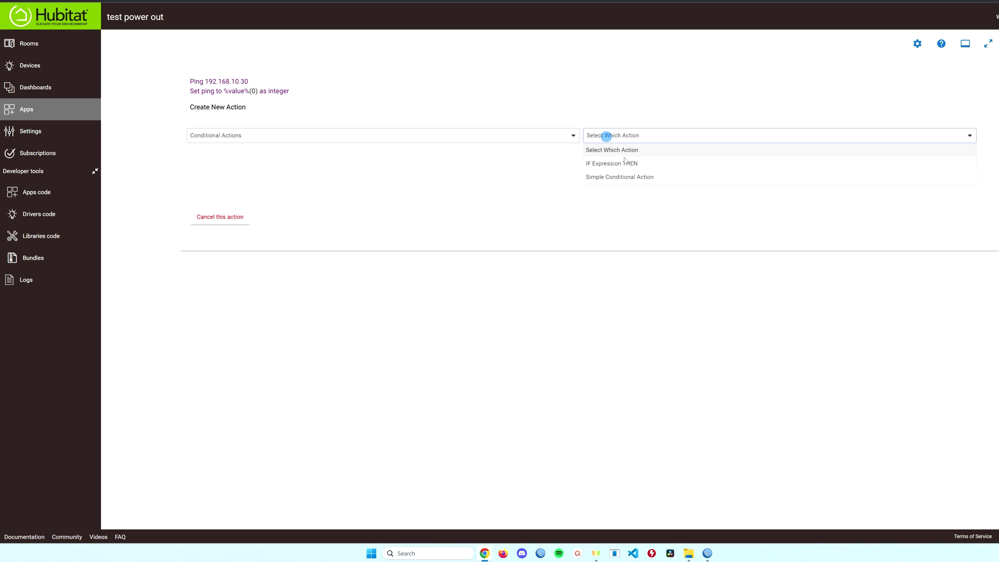
left_click(625, 162)
Give the IF a condition of Variable ping = 100 and add it.
left_click(348, 170)
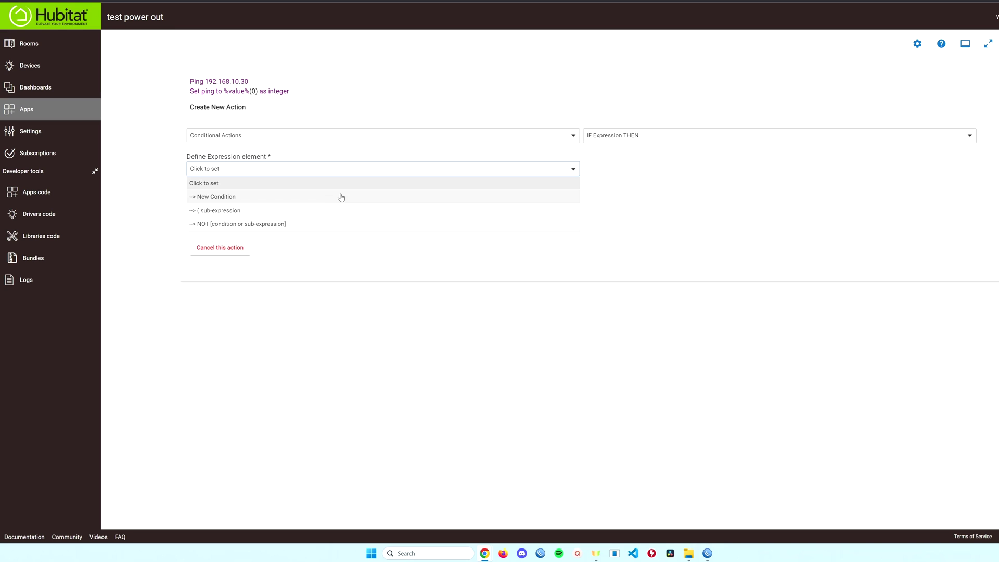
left_click(339, 196)
left_click(342, 170)
scroll(301, 312, "down", 5)
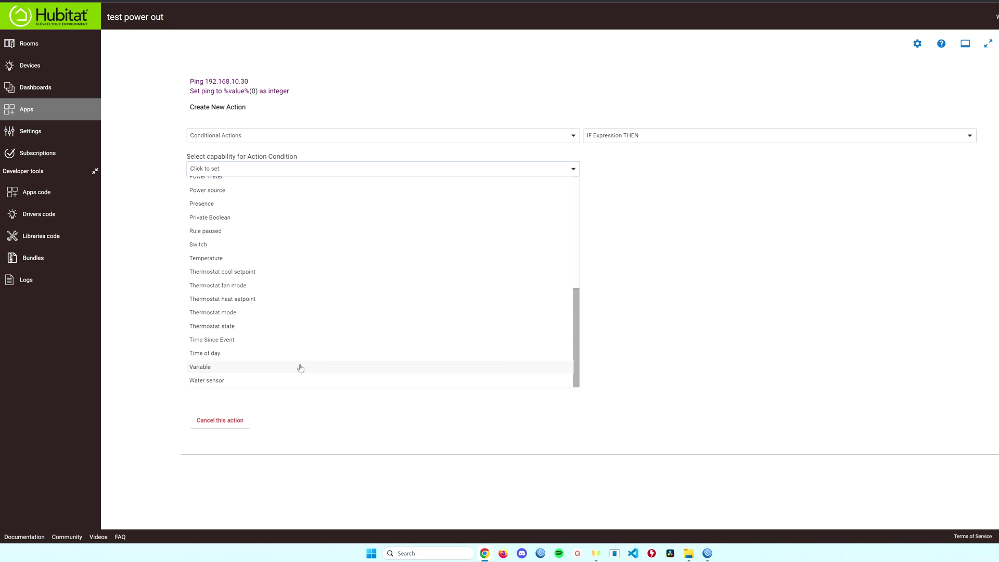
left_click(301, 368)
left_click(232, 175)
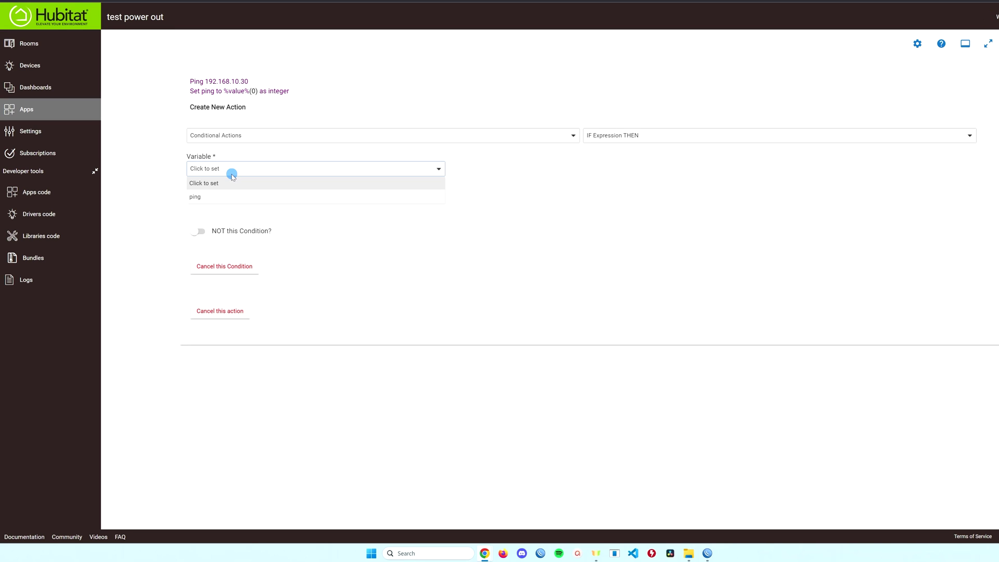
left_click(239, 197)
left_click(492, 169)
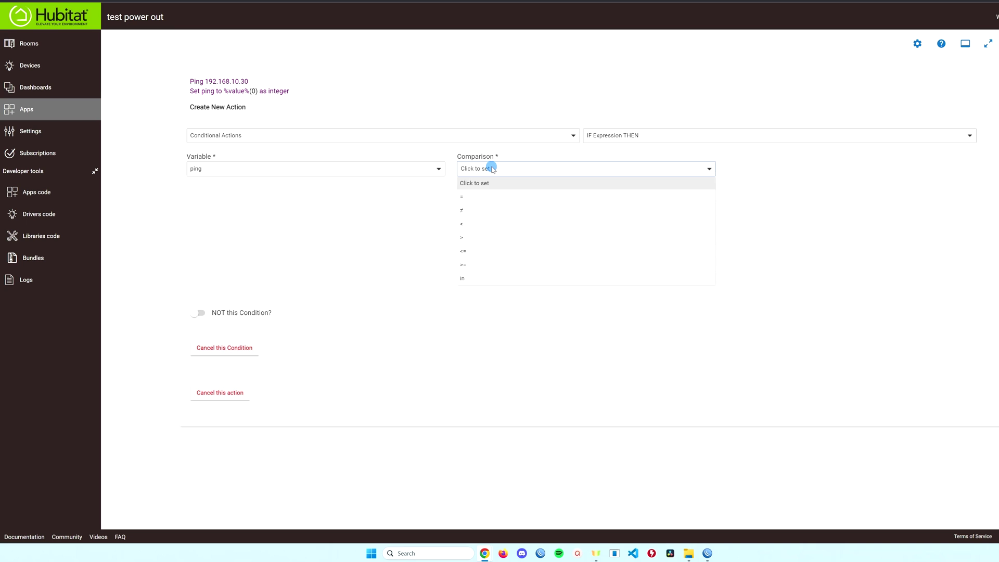
left_click(492, 196)
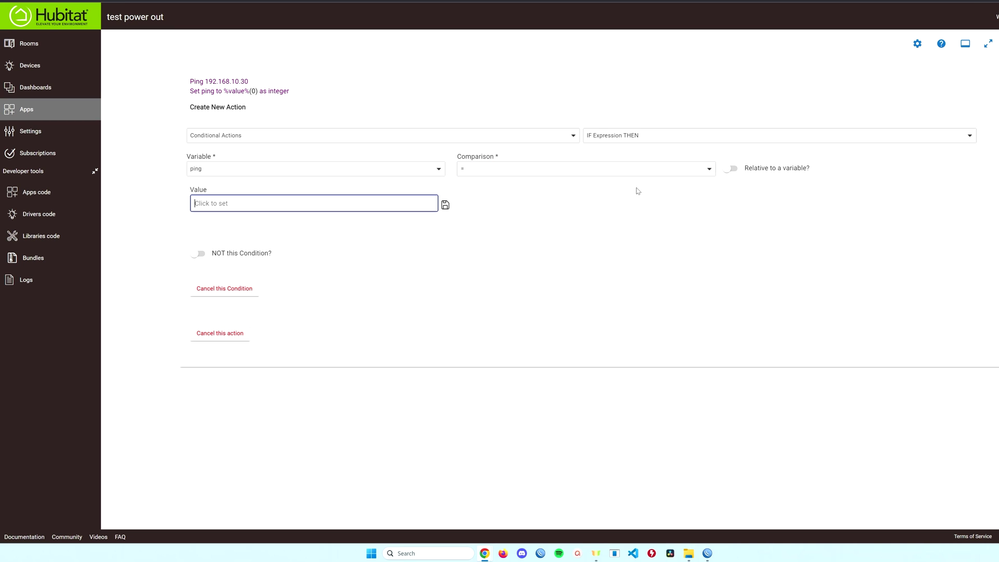
type("100")
left_click(447, 205)
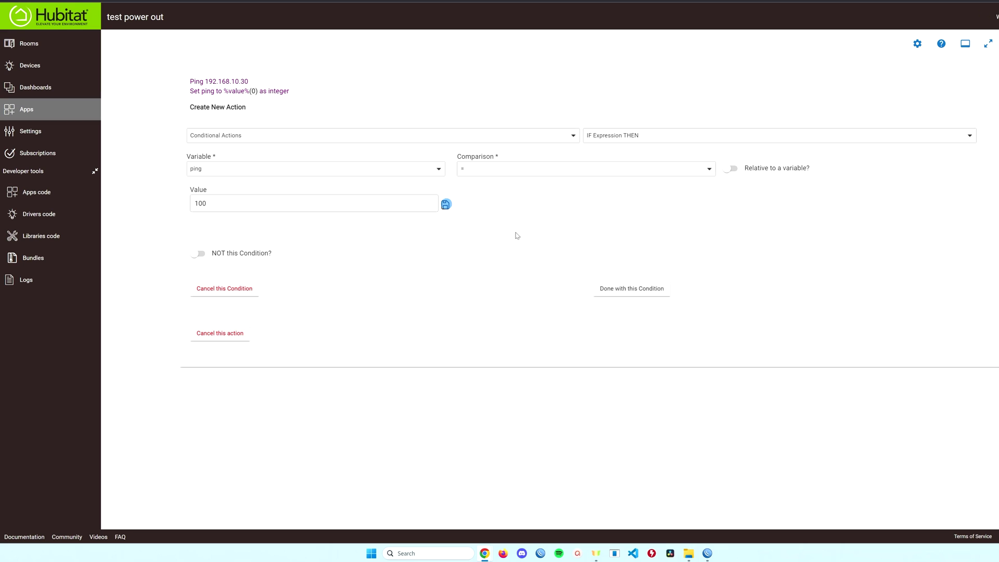
left_click(630, 286)
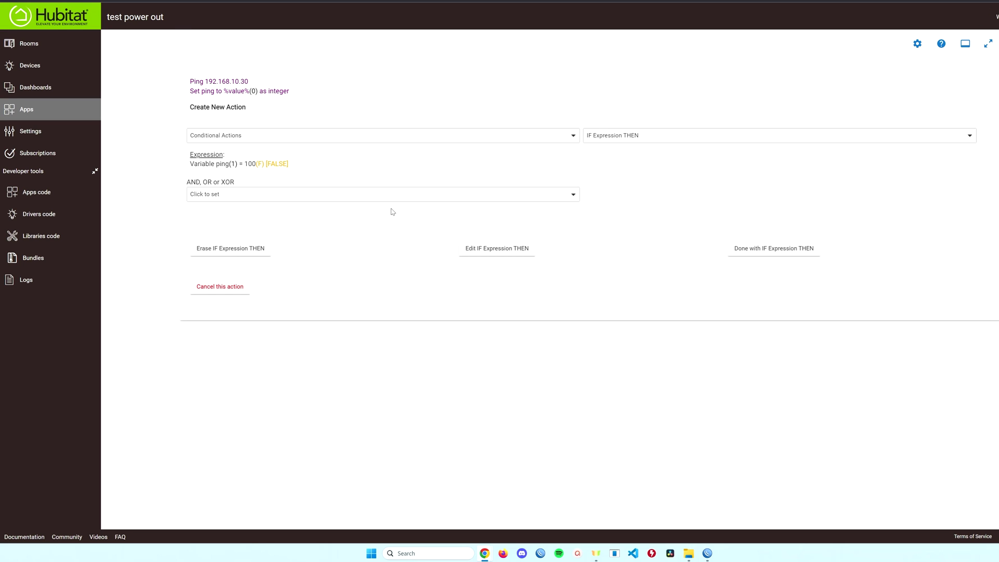
left_click(737, 254)
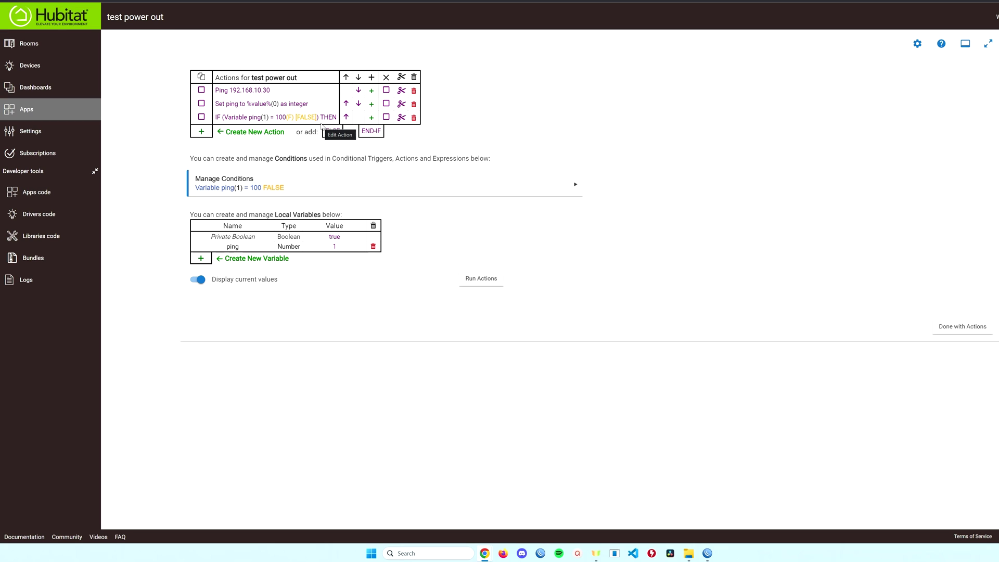
Inside the IF, add an action turning on the Backup Power Maintenance switch.
left_click(200, 133)
left_click(236, 144)
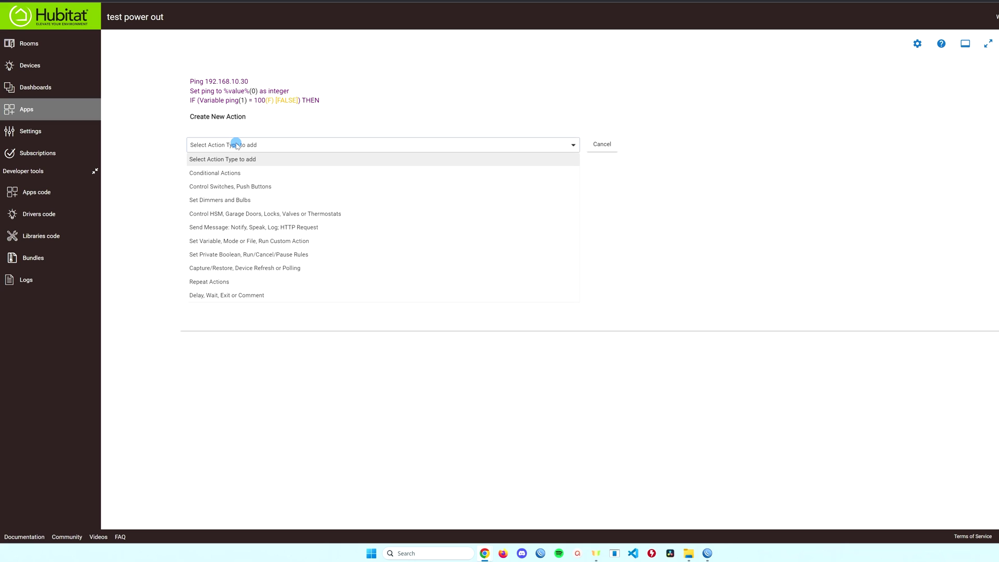
key("Down")
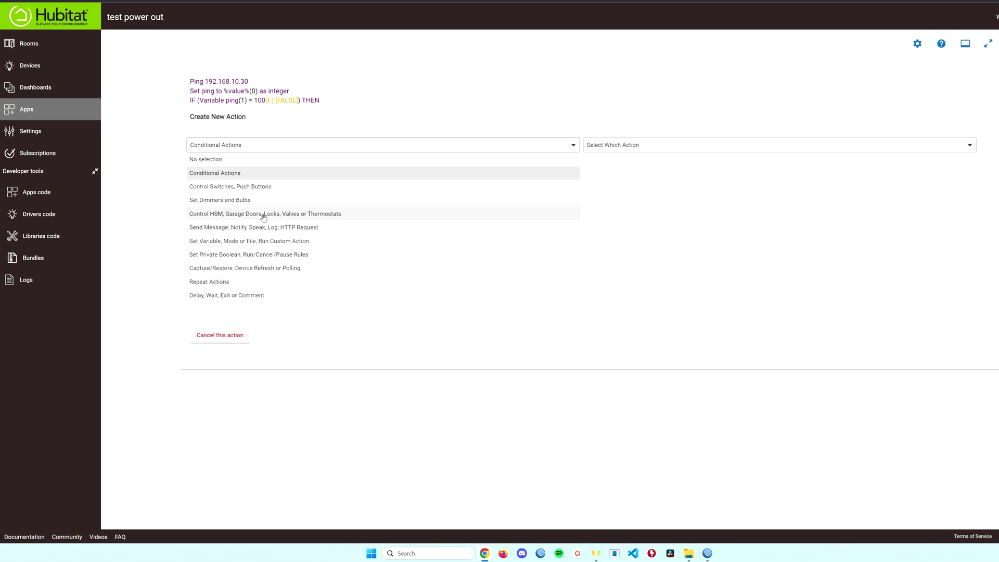
left_click(253, 186)
left_click(588, 149)
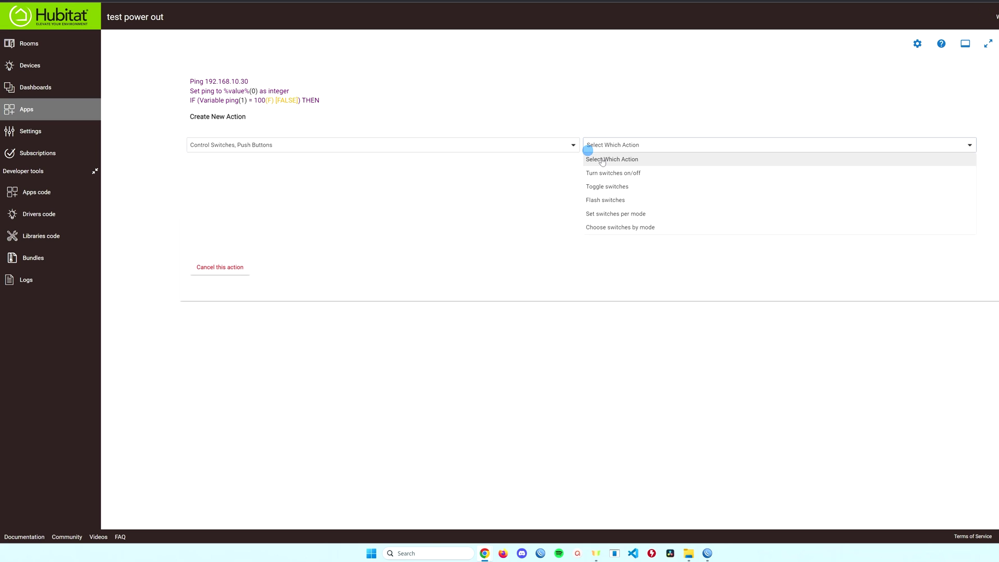
left_click(630, 175)
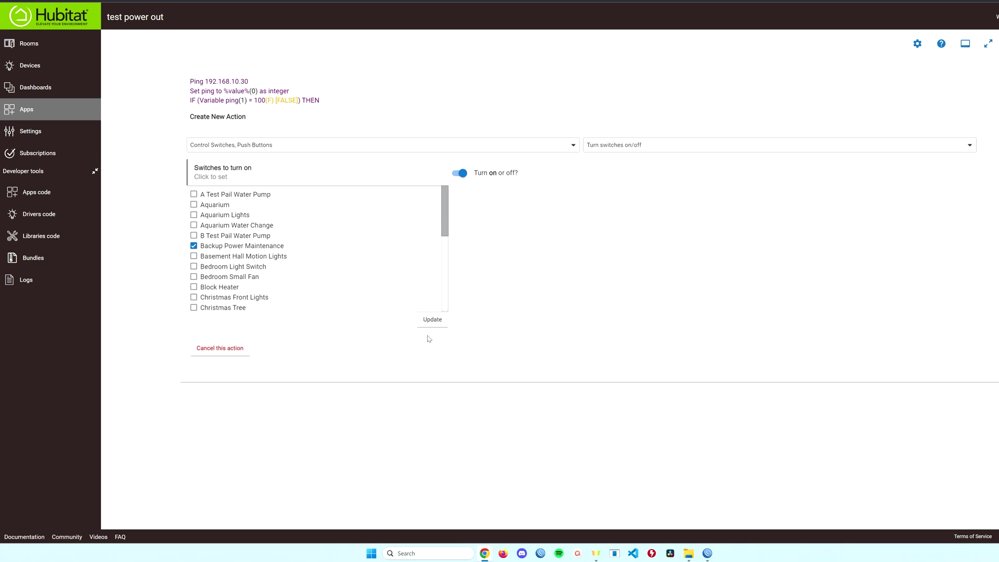
left_click(431, 319)
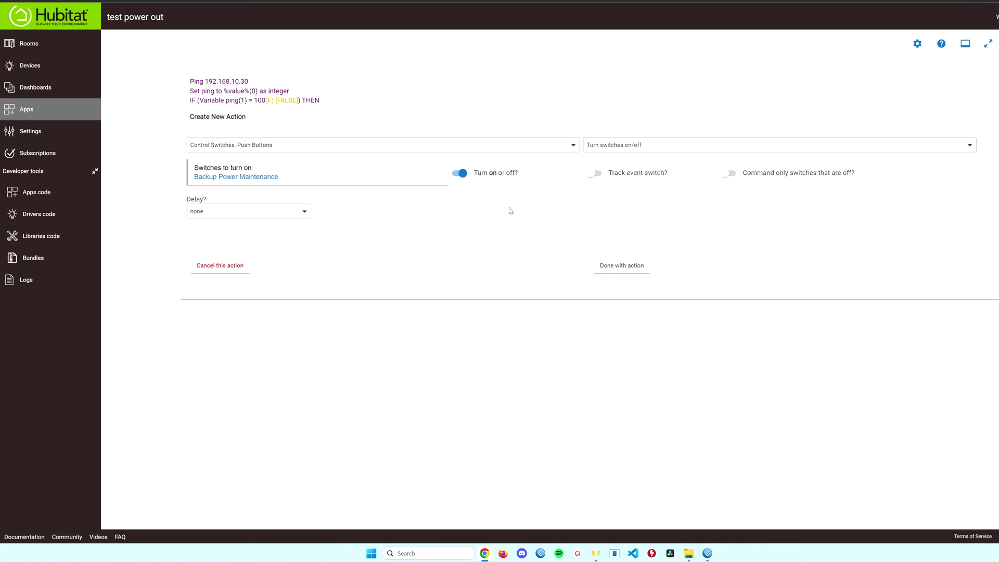
left_click(621, 266)
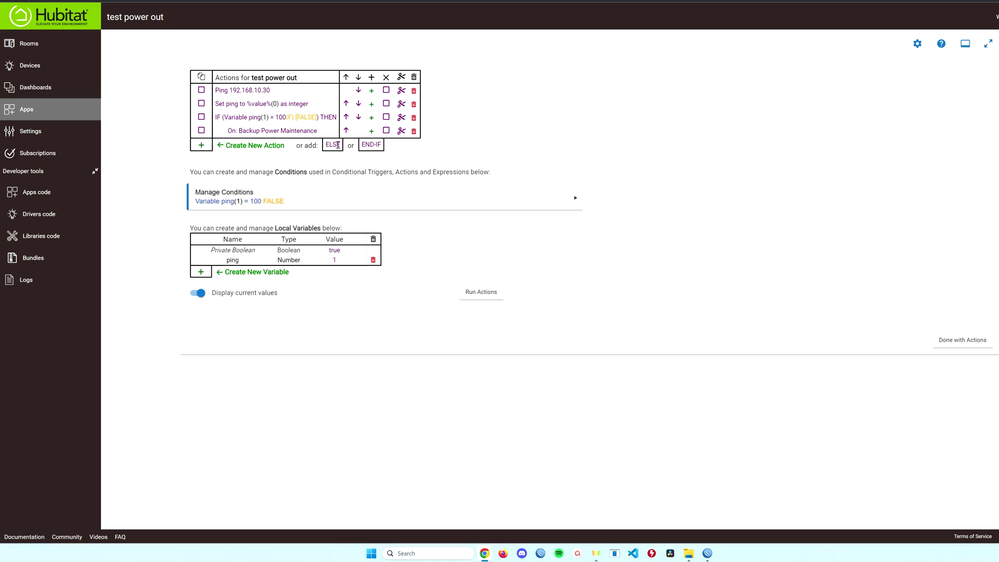
Close the IF block with END-IF and finish editing the actions.
left_click(371, 145)
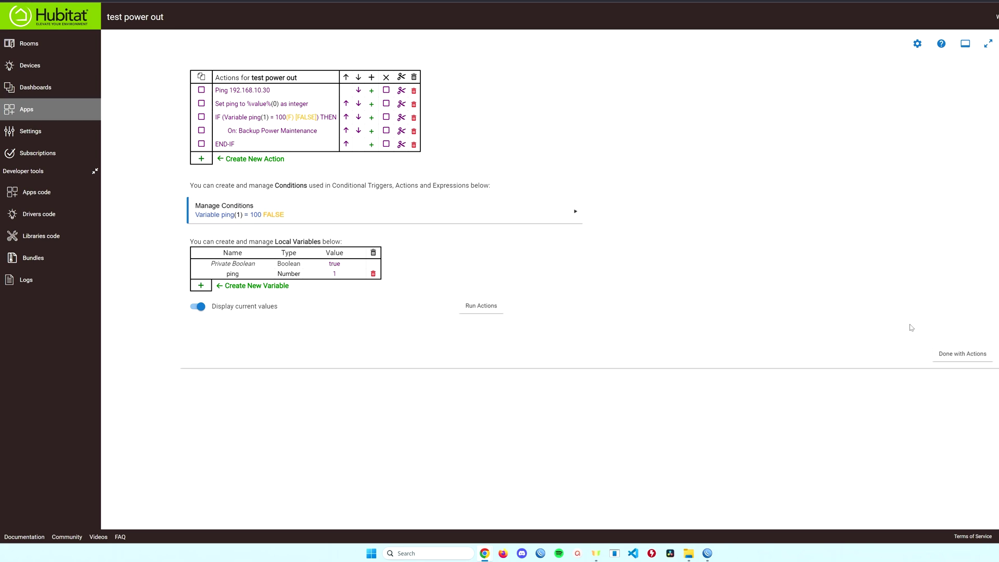
left_click(962, 354)
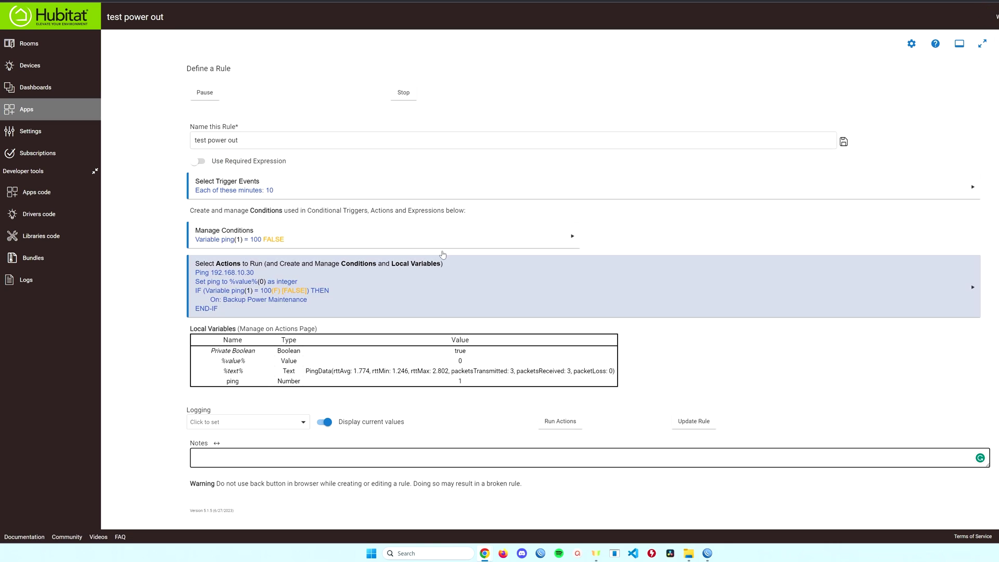
Update the rule and run its actions, leaving ping at 0 and the condition FALSE.
left_click(689, 425)
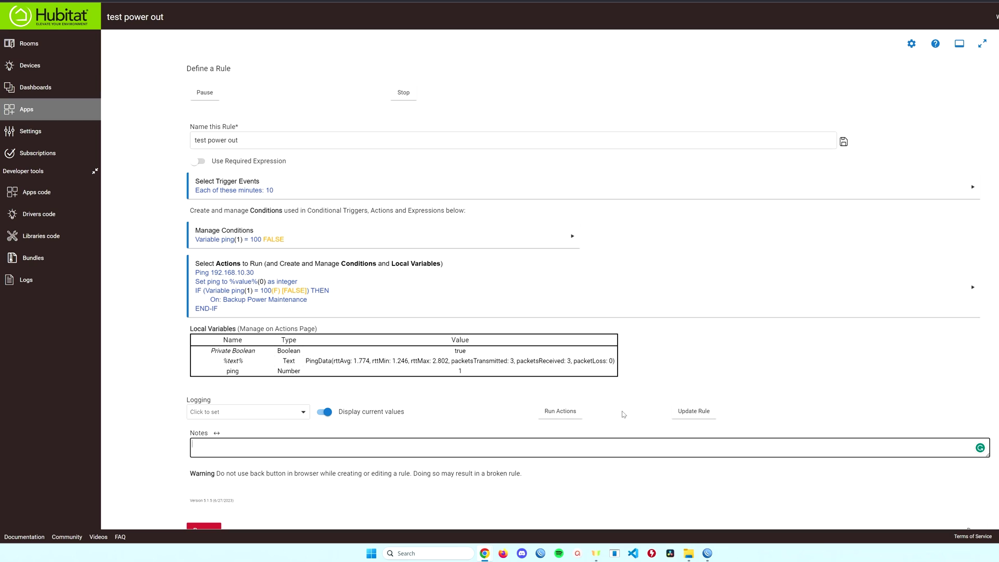
left_click(562, 412)
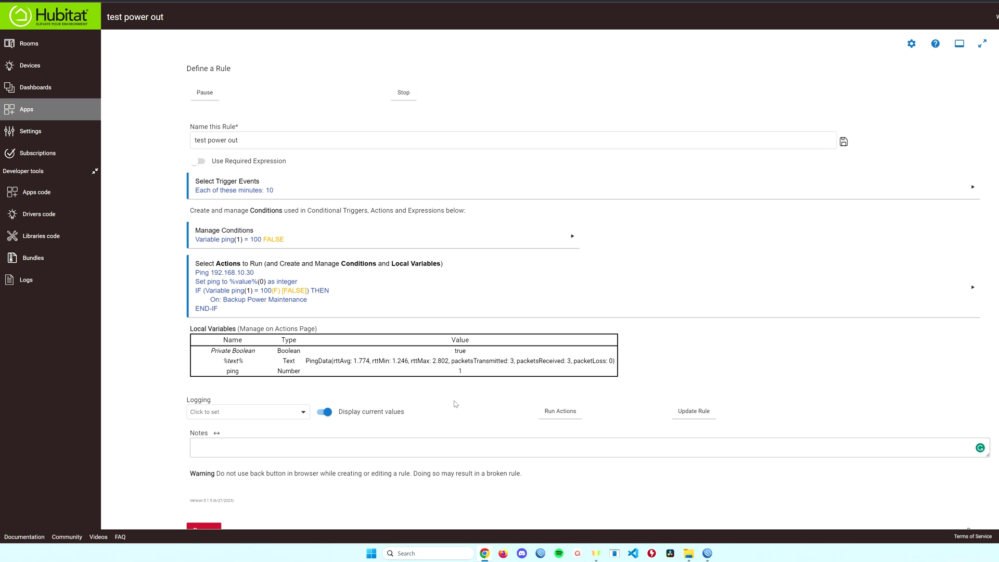